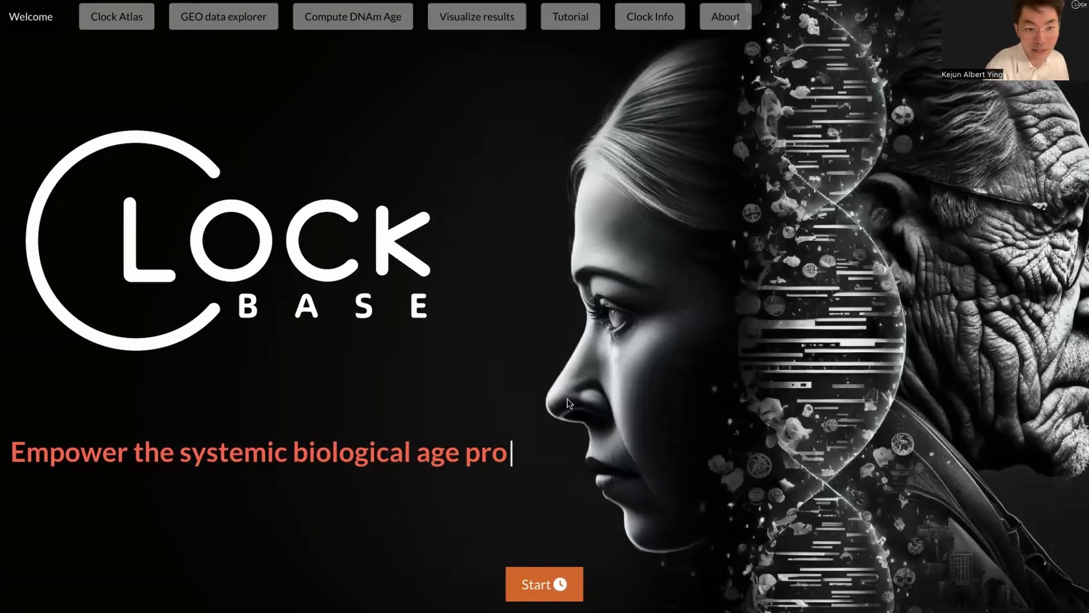
# Enter the Clock Atlas, then rotate and zoom the HorvathAge 3D sample embedding.
pyautogui.click(558, 583)
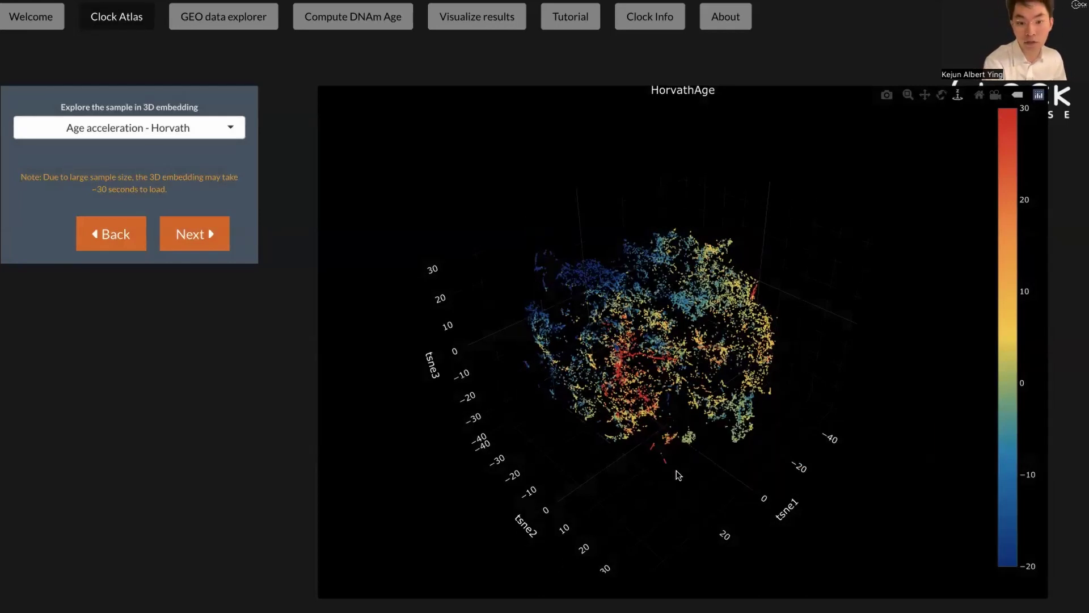
pyautogui.moveTo(693, 467); pyautogui.dragTo(615, 422)
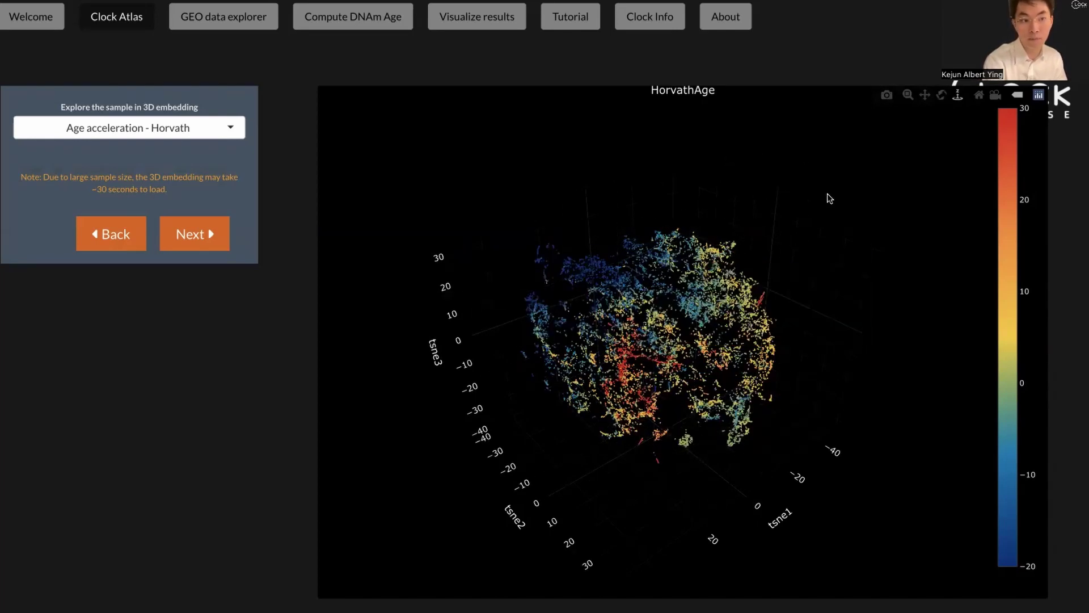
pyautogui.moveTo(675, 423); pyautogui.dragTo(707, 417)
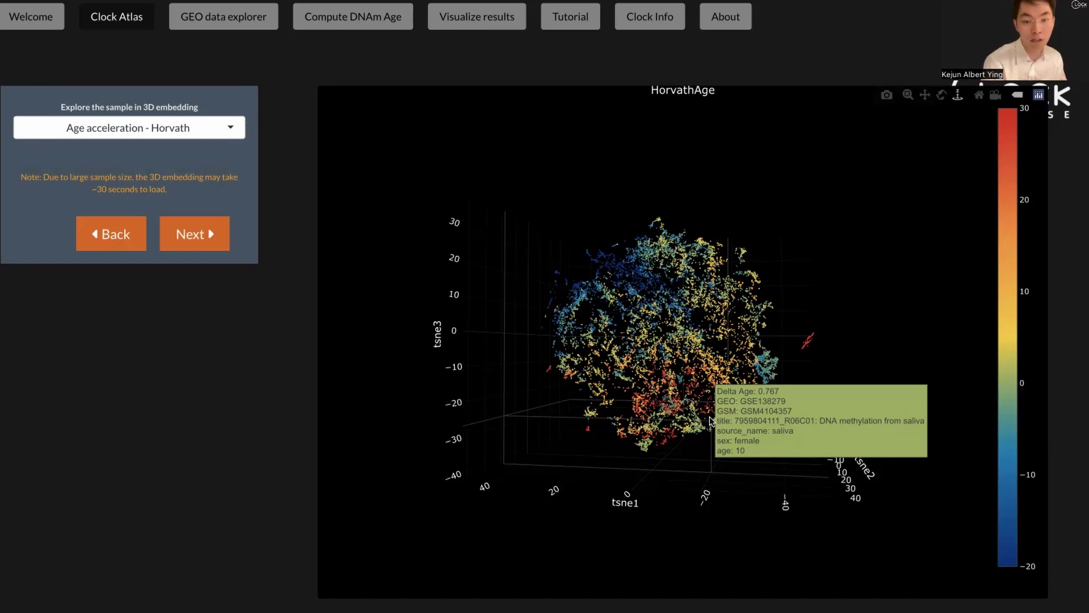
pyautogui.moveTo(716, 416); pyautogui.dragTo(611, 318)
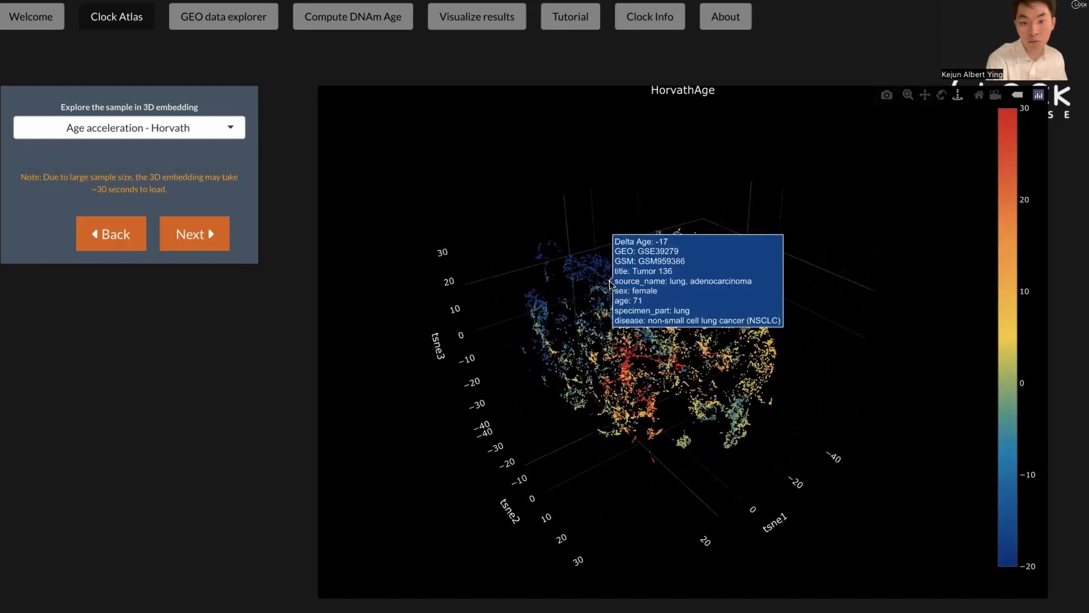
pyautogui.scroll(5, 611, 327)
pyautogui.scroll(3, 611, 338)
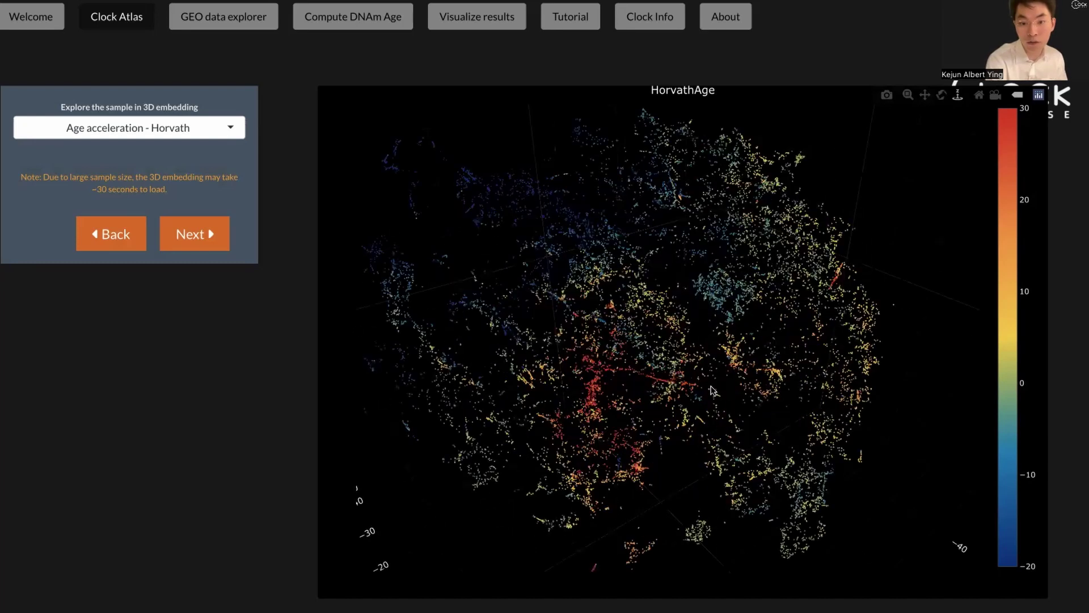
pyautogui.scroll(-1, 641, 322)
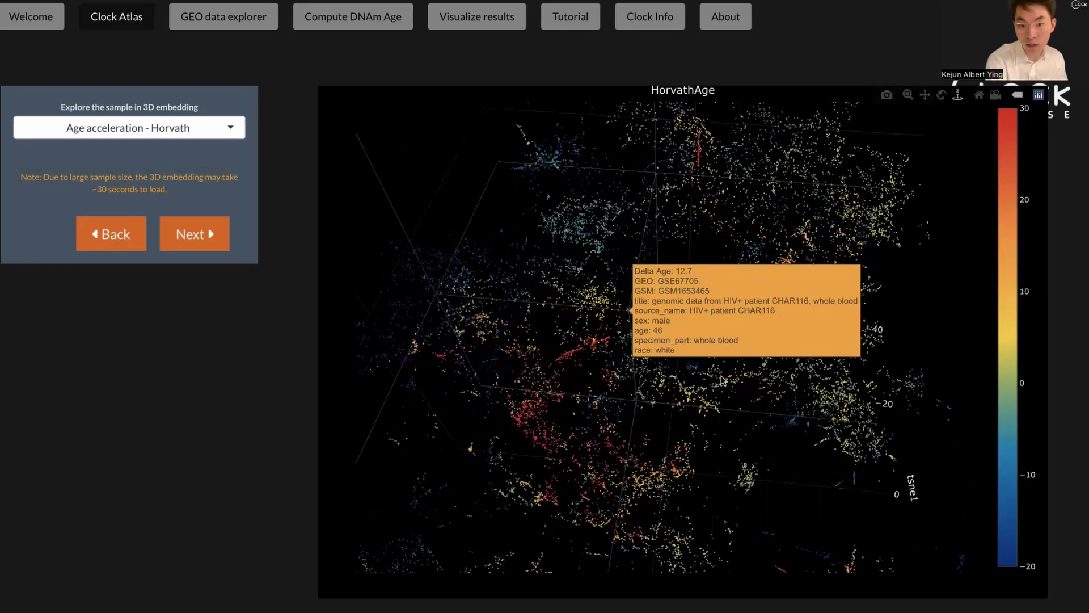
pyautogui.scroll(3, 647, 332)
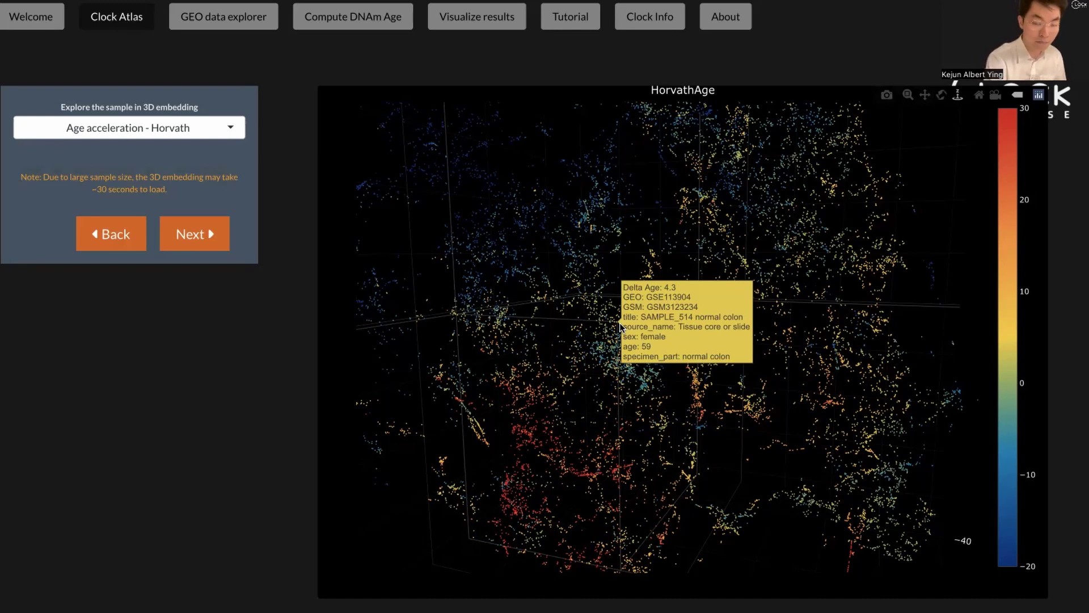
# Colour the embedding by 'Age acceleration - PhenoAge' and orbit the recoloured 3D plot.
pyautogui.click(226, 127)
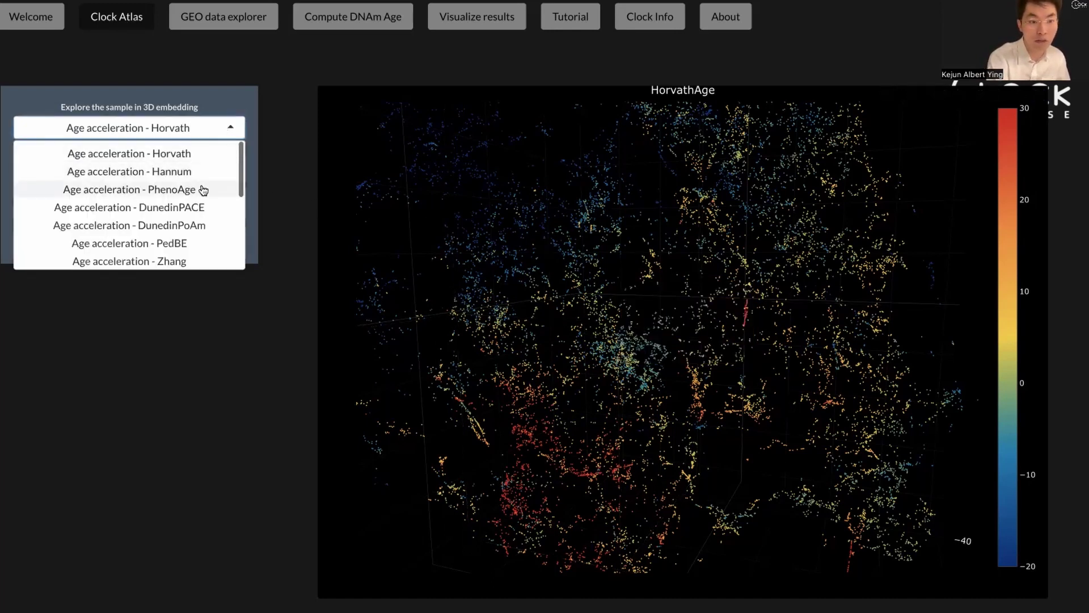
pyautogui.scroll(-1, 202, 191)
pyautogui.scroll(1, 201, 192)
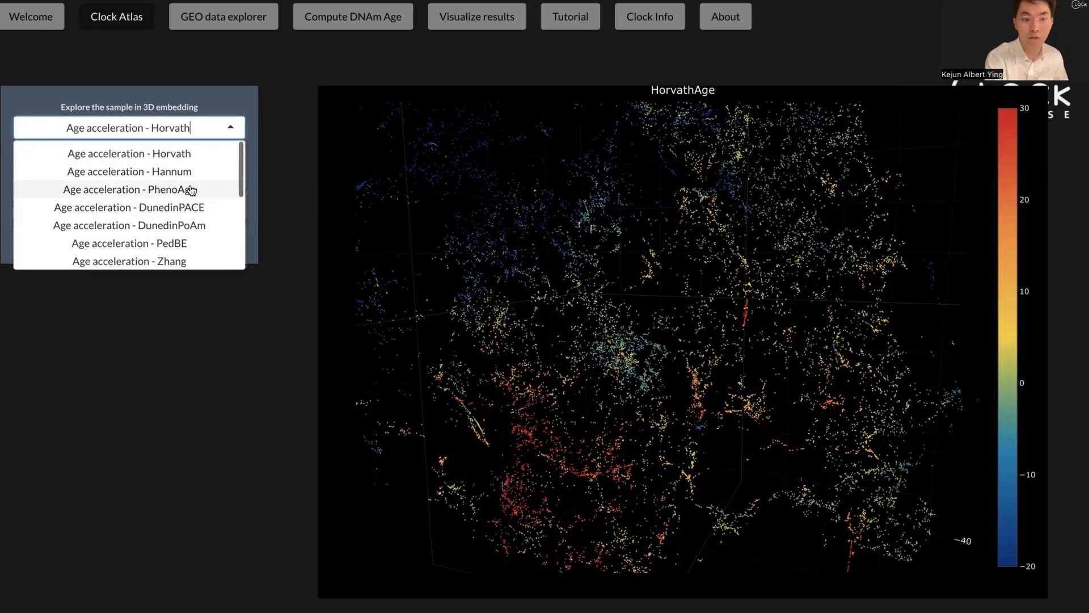
pyautogui.click(198, 191)
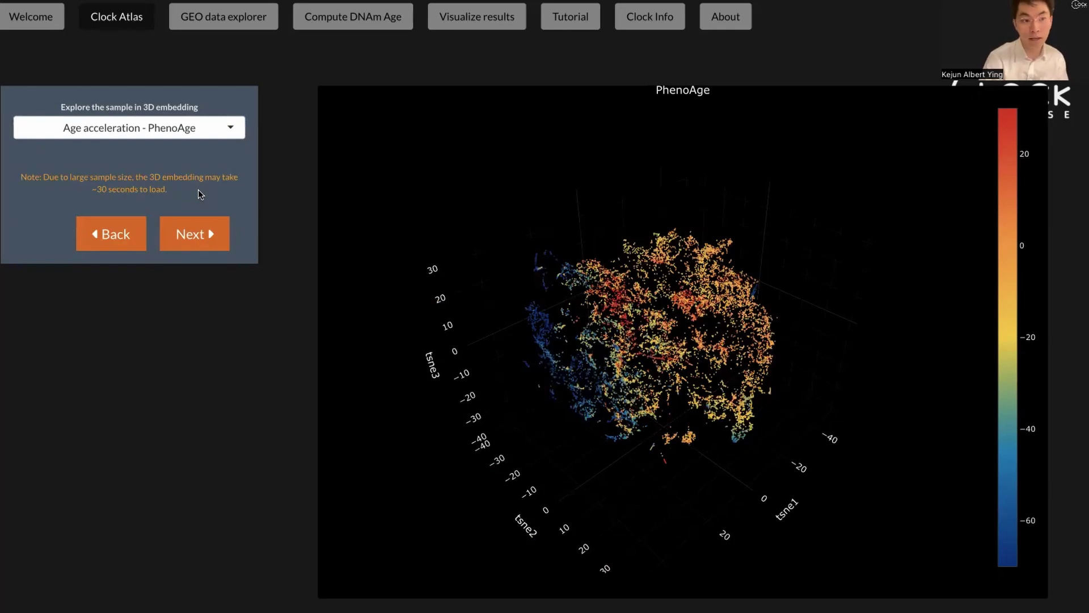
pyautogui.moveTo(689, 300); pyautogui.dragTo(689, 355)
pyautogui.scroll(5, 756, 361)
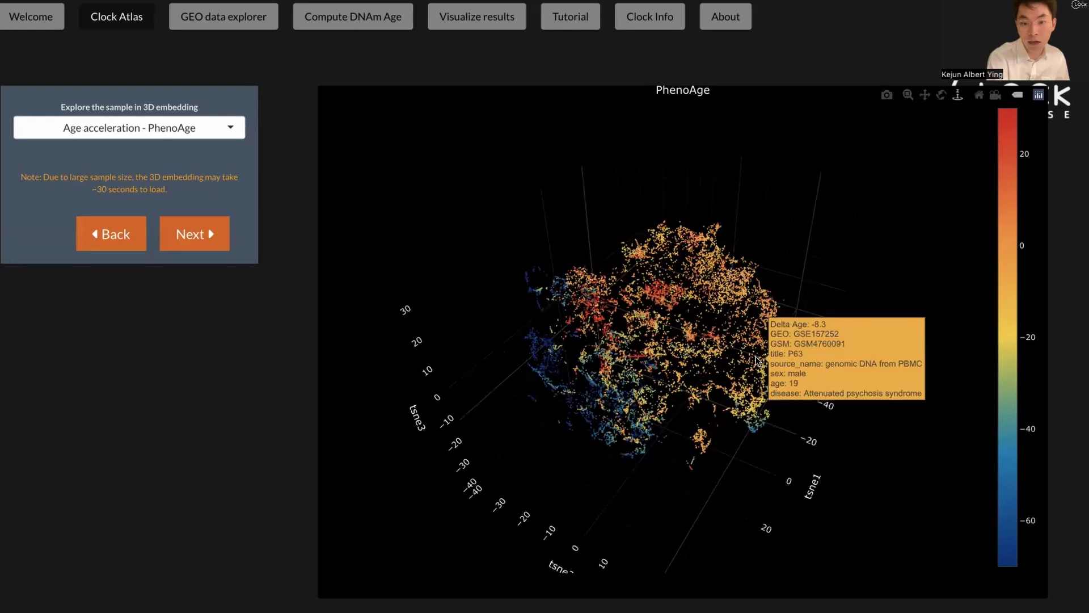
pyautogui.moveTo(758, 361); pyautogui.dragTo(709, 334)
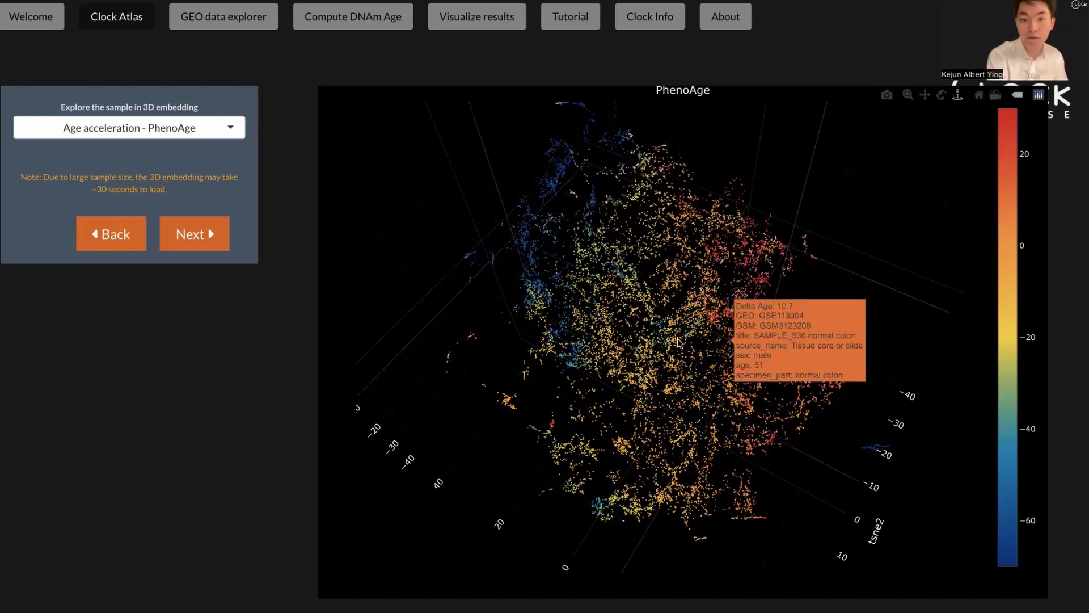
# Switch the embedding to the Horvath Multi-tissue predicted-age UMAP.
pyautogui.click(221, 129)
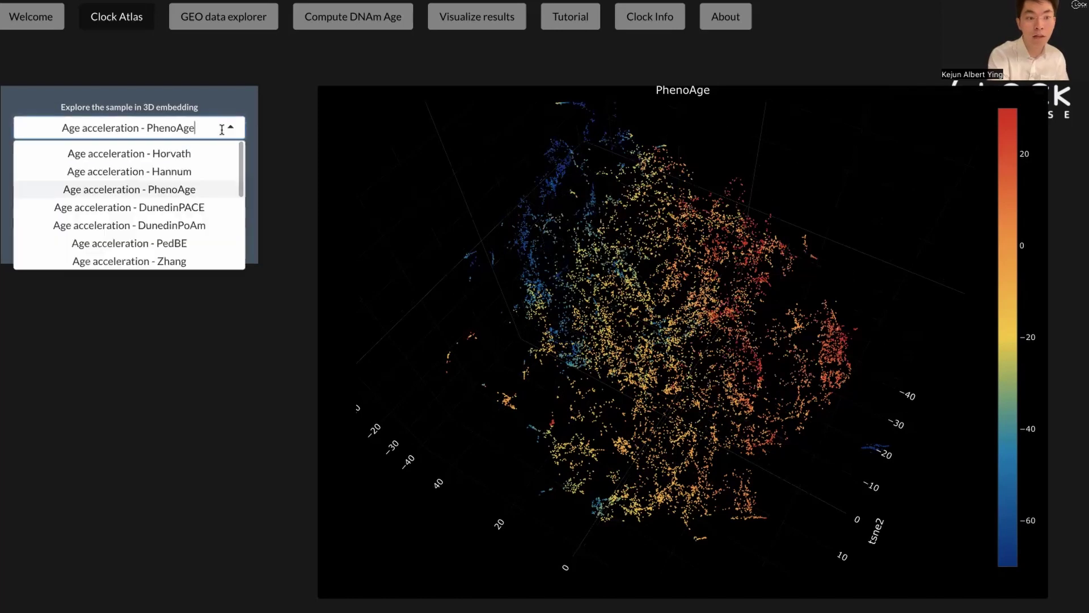
pyautogui.scroll(-4, 223, 189)
pyautogui.scroll(-1, 224, 188)
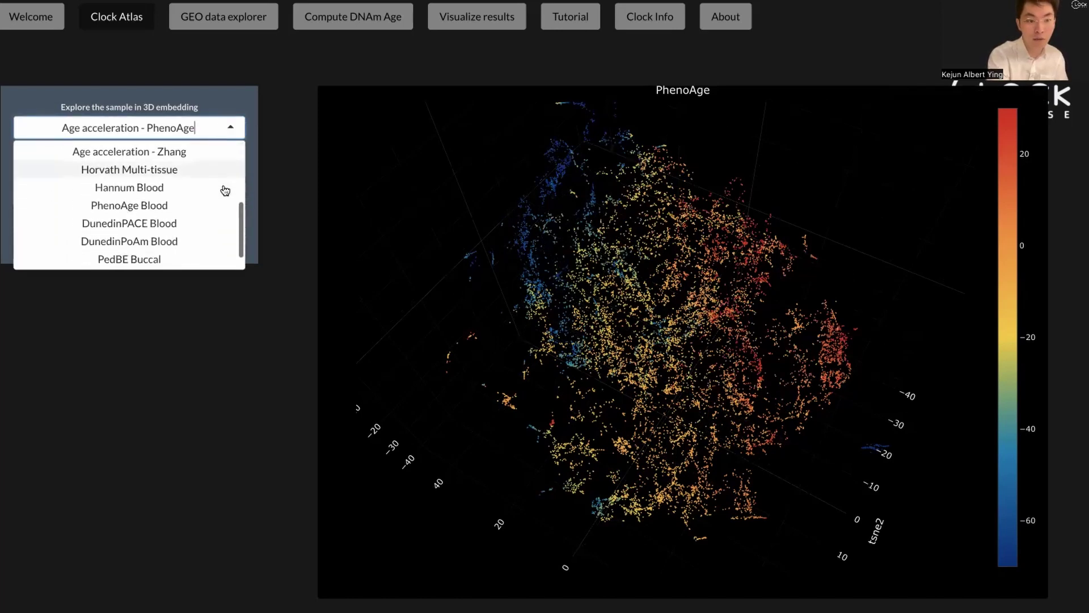
pyautogui.click(194, 169)
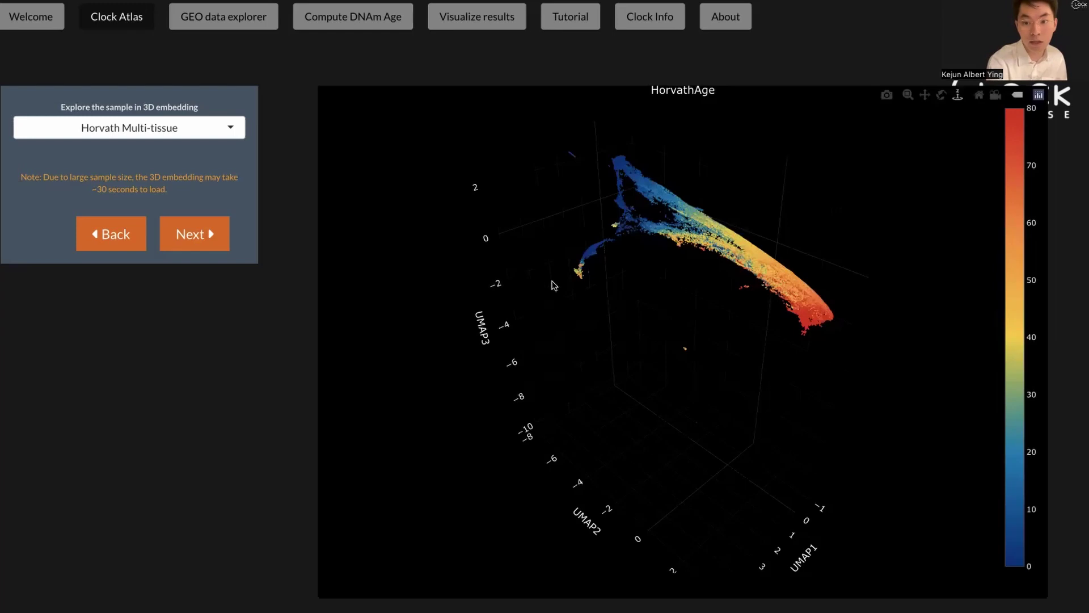
# Rotate the Horvath UMAP point cloud, then advance to the GEO data explorer.
pyautogui.moveTo(665, 296); pyautogui.dragTo(749, 272)
pyautogui.moveTo(790, 222)
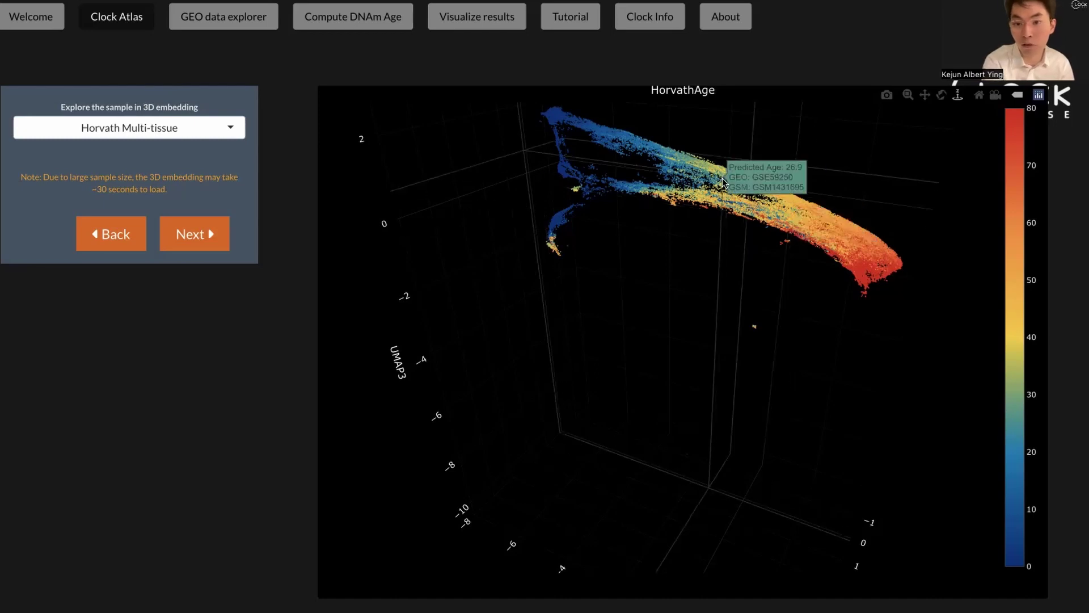
pyautogui.moveTo(732, 191)
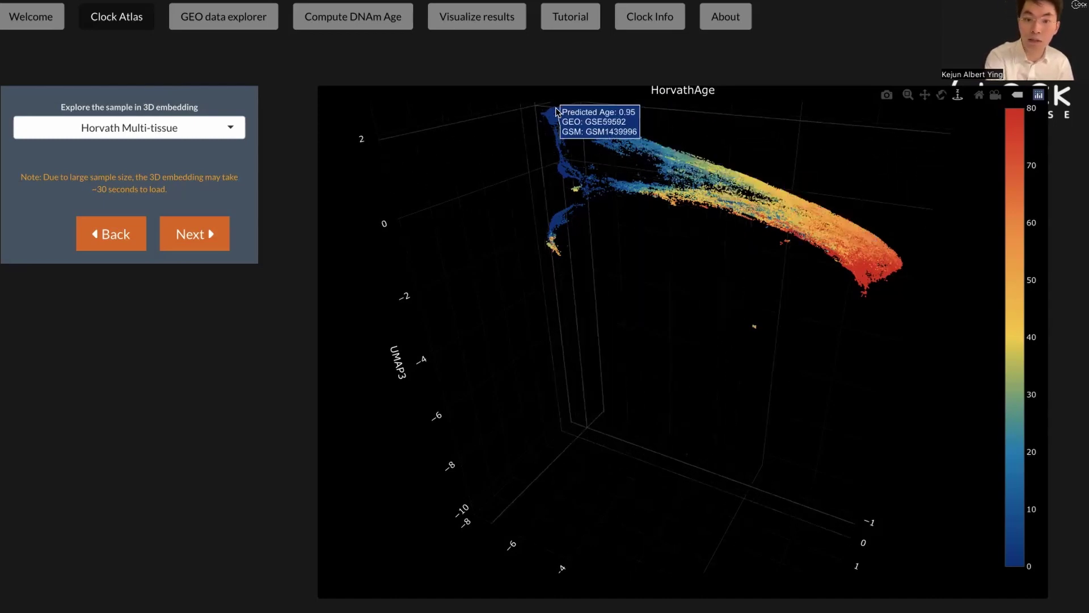
pyautogui.moveTo(541, 112)
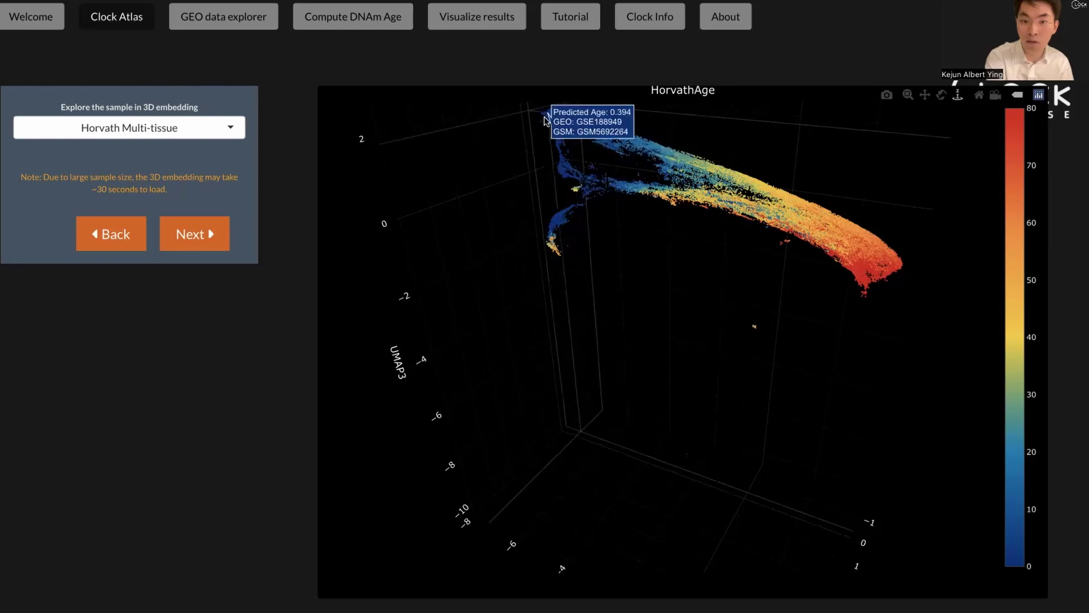
pyautogui.moveTo(689, 193)
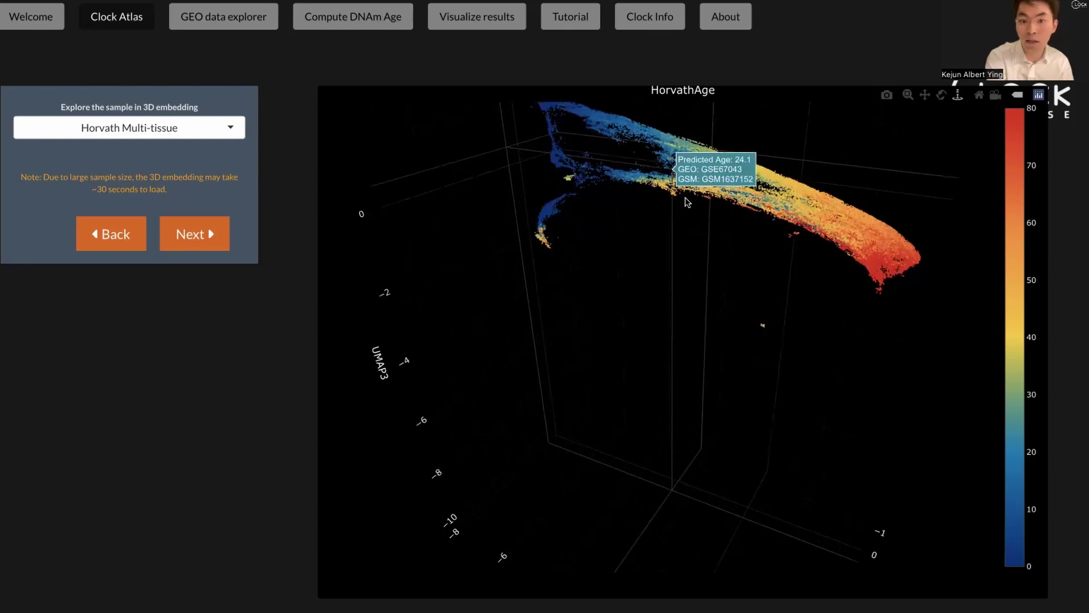
pyautogui.moveTo(689, 193); pyautogui.dragTo(718, 181)
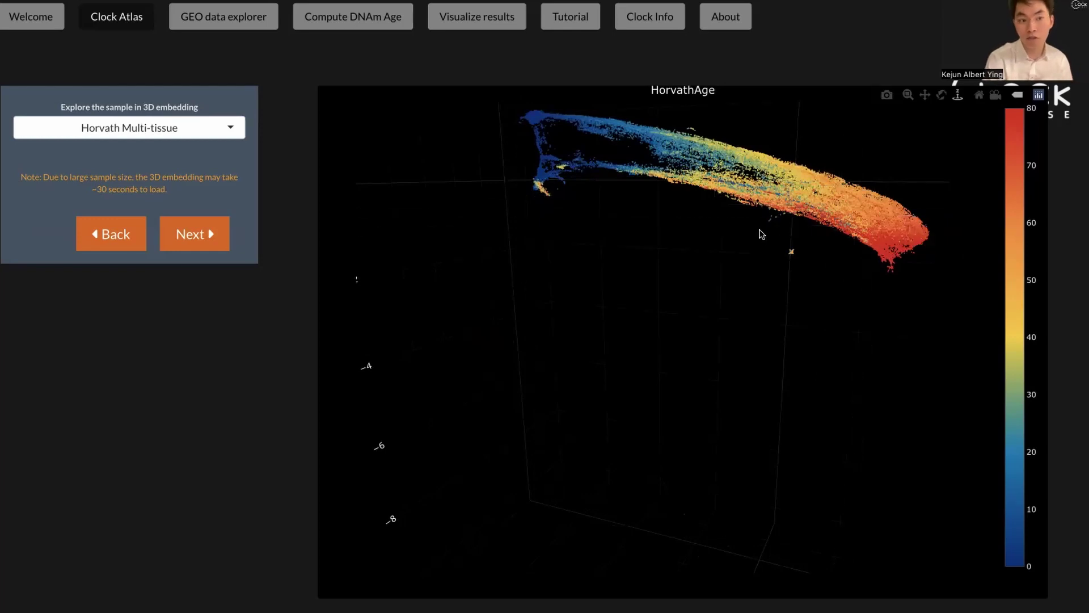
pyautogui.moveTo(762, 234); pyautogui.dragTo(880, 216)
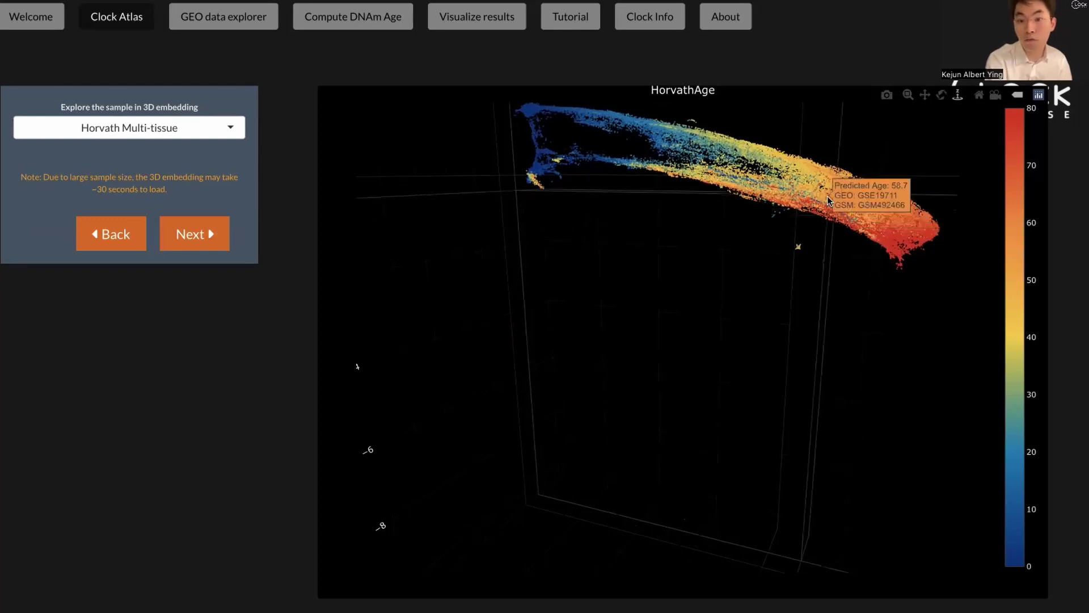
pyautogui.click(226, 233)
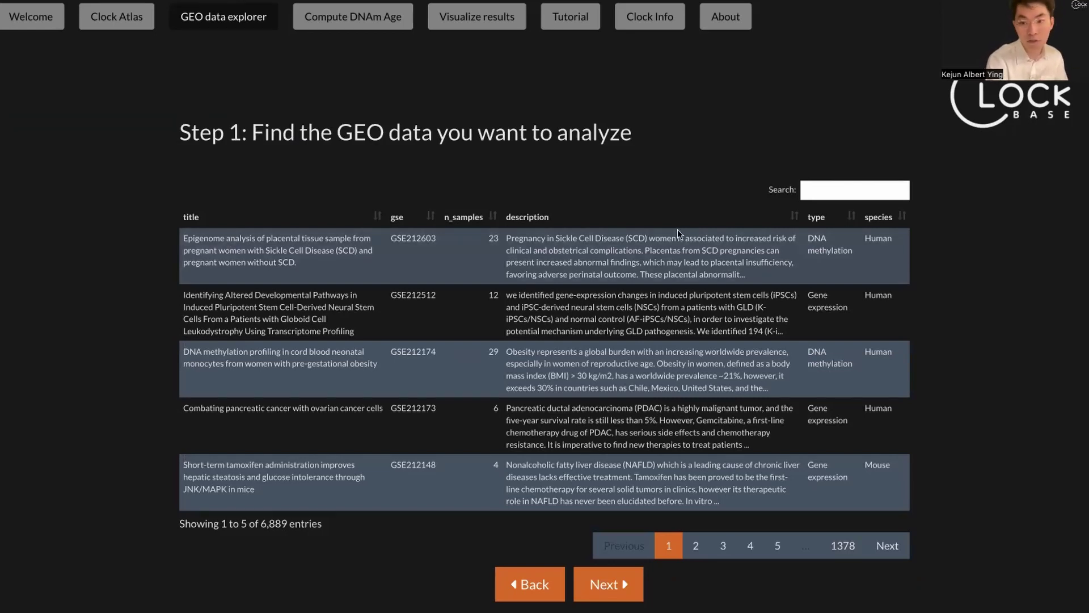
# Search the GEO datasets for 'smoking' and select the GSE169598 placenta dataset.
pyautogui.click(829, 189)
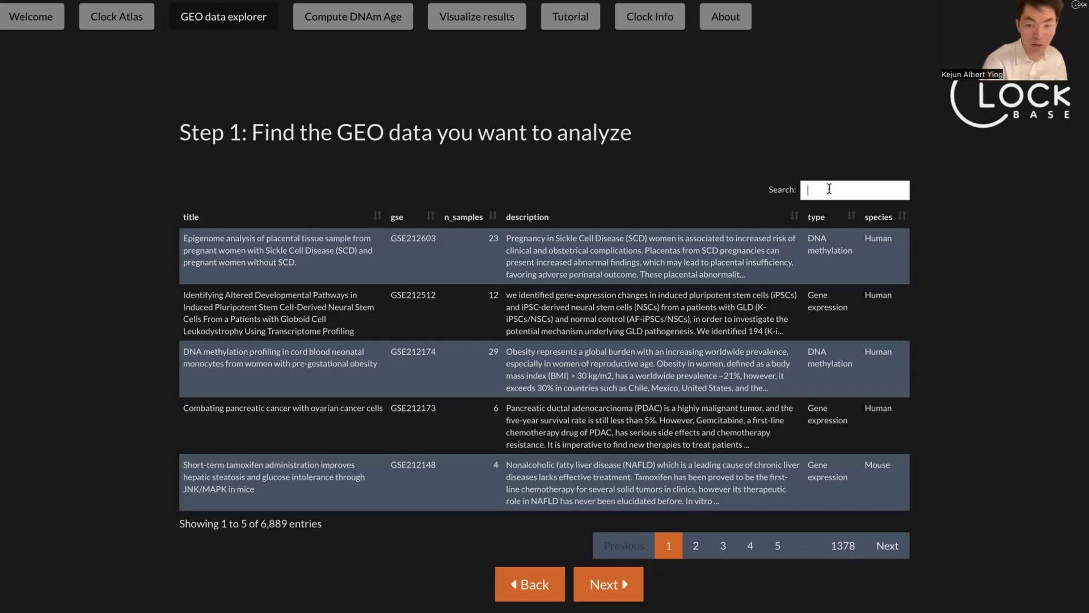
pyautogui.write('smo')
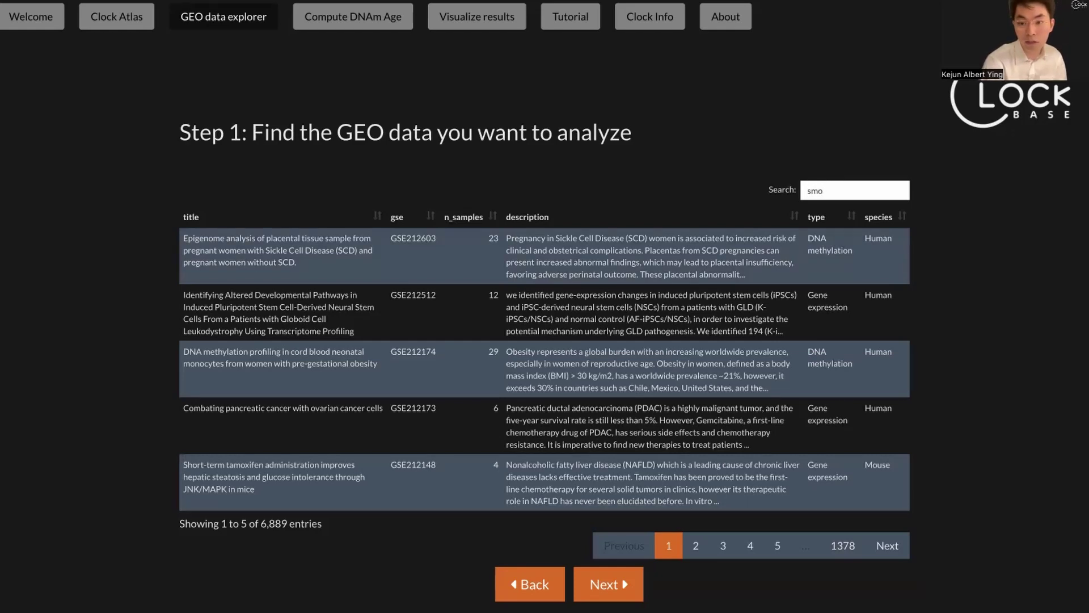
pyautogui.write('king')
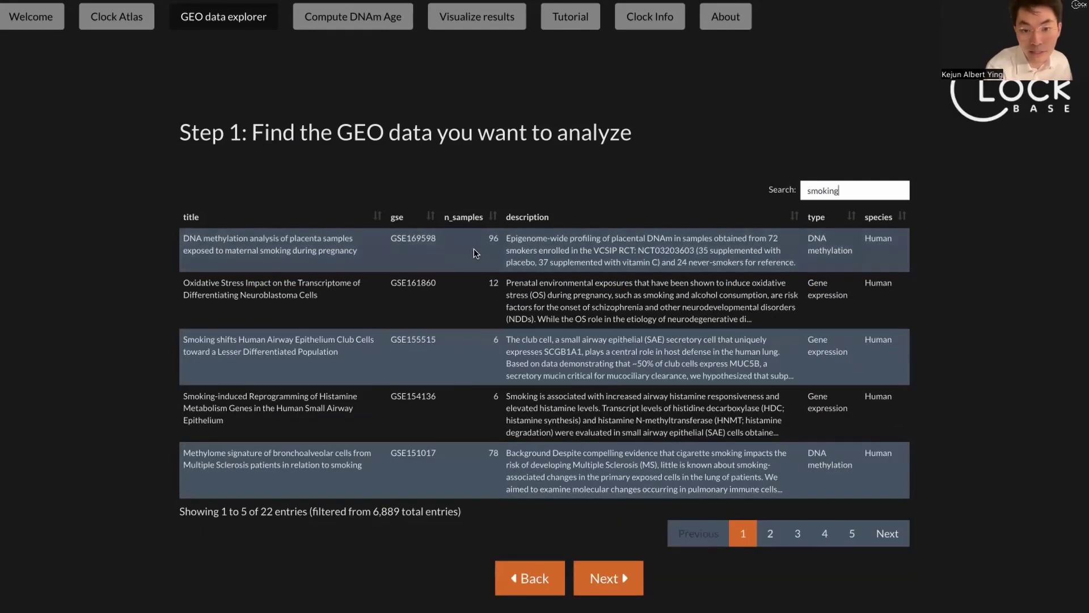
pyautogui.moveTo(335, 264)
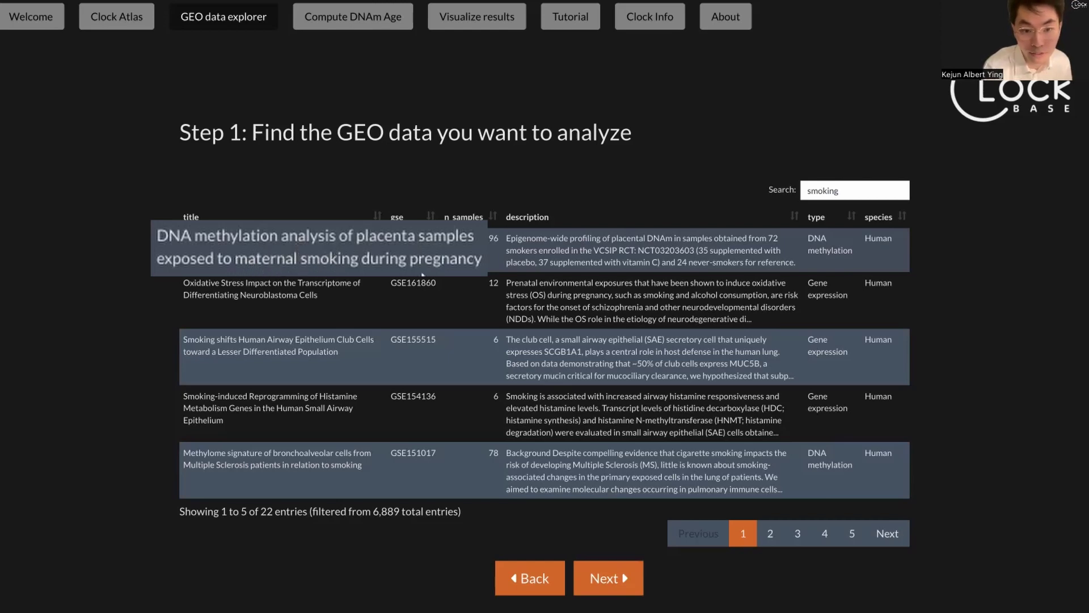
pyautogui.click(397, 258)
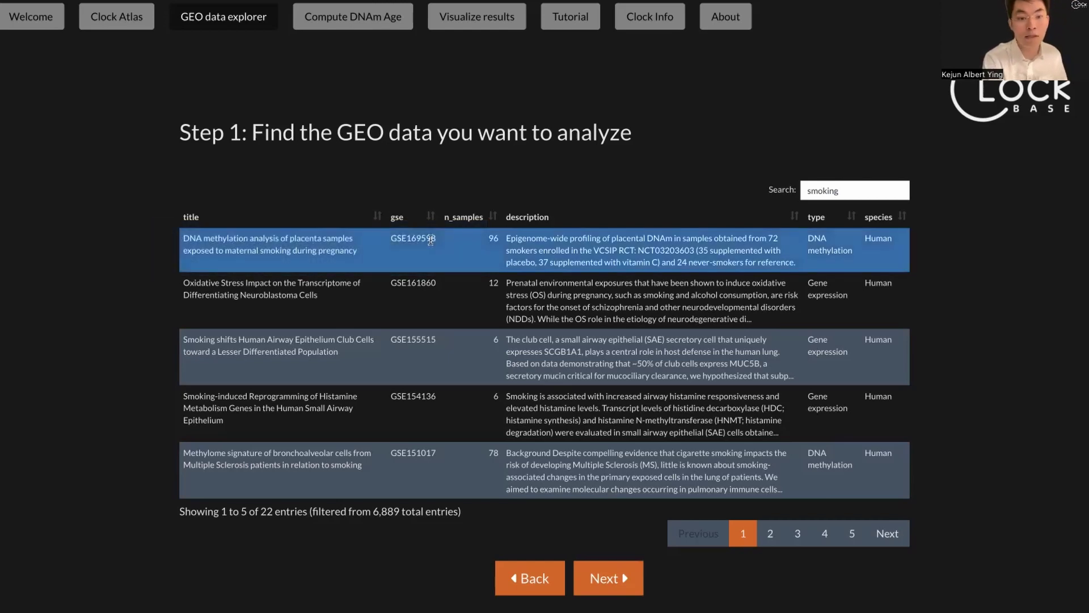
# Proceed to Compute DNAm Age for GSE169598 and sort its samples smokers first.
pyautogui.click(599, 578)
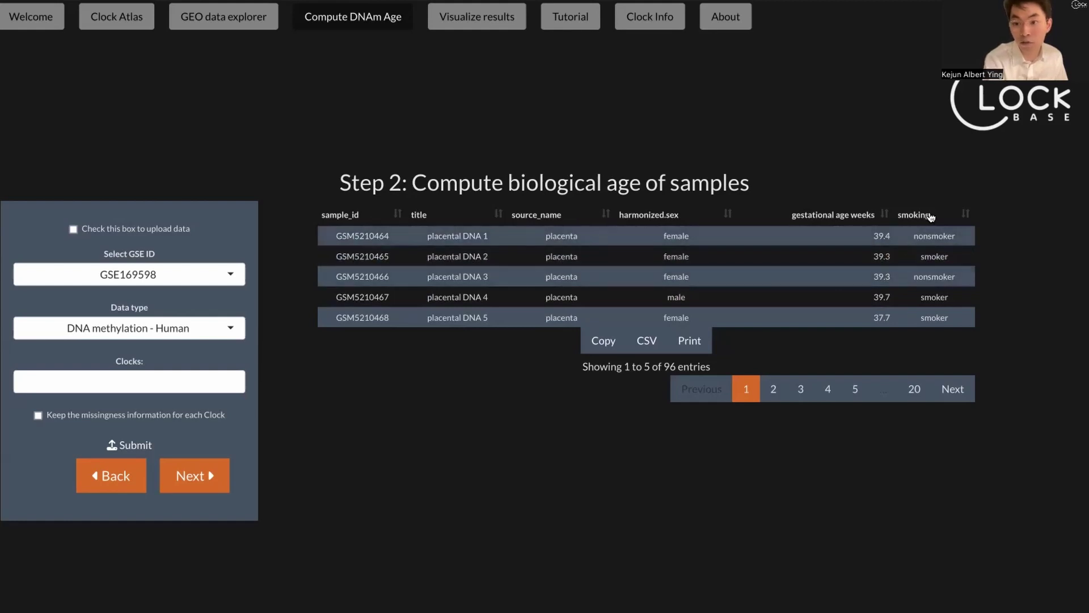
pyautogui.click(930, 216)
pyautogui.click(932, 216)
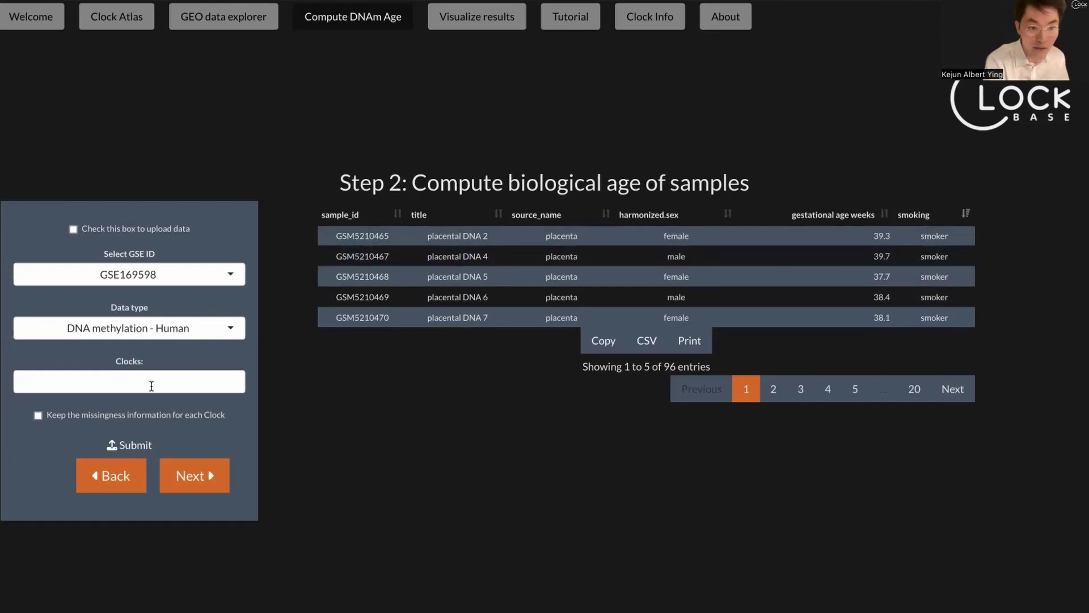
# Add the Horvath Multi-tissue, Hannum Blood and PhenoAge Blood clocks and load the age results.
pyautogui.click(151, 384)
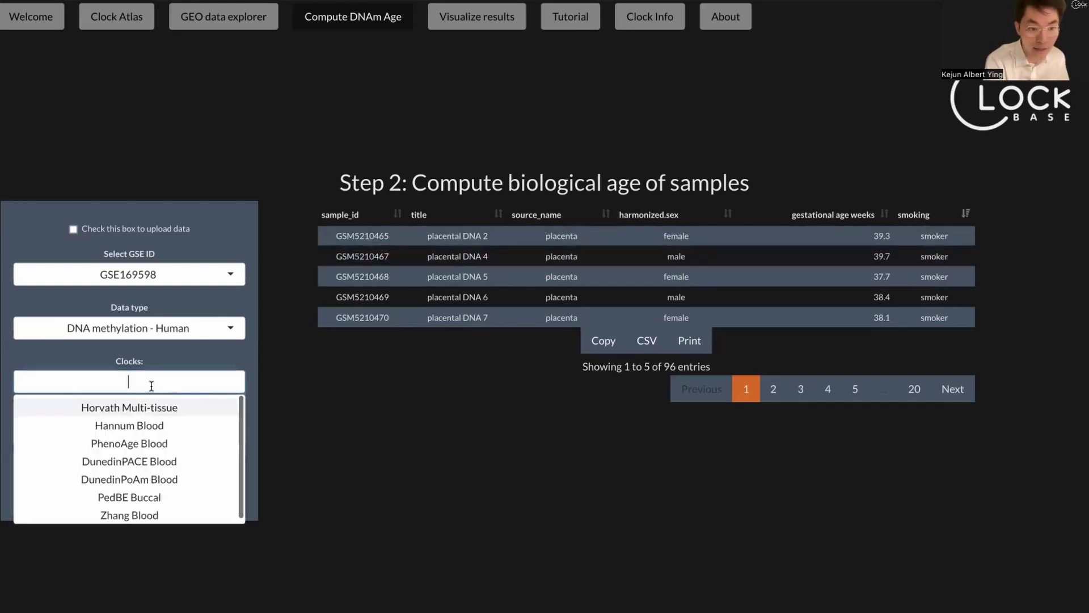
pyautogui.click(153, 417)
pyautogui.click(153, 420)
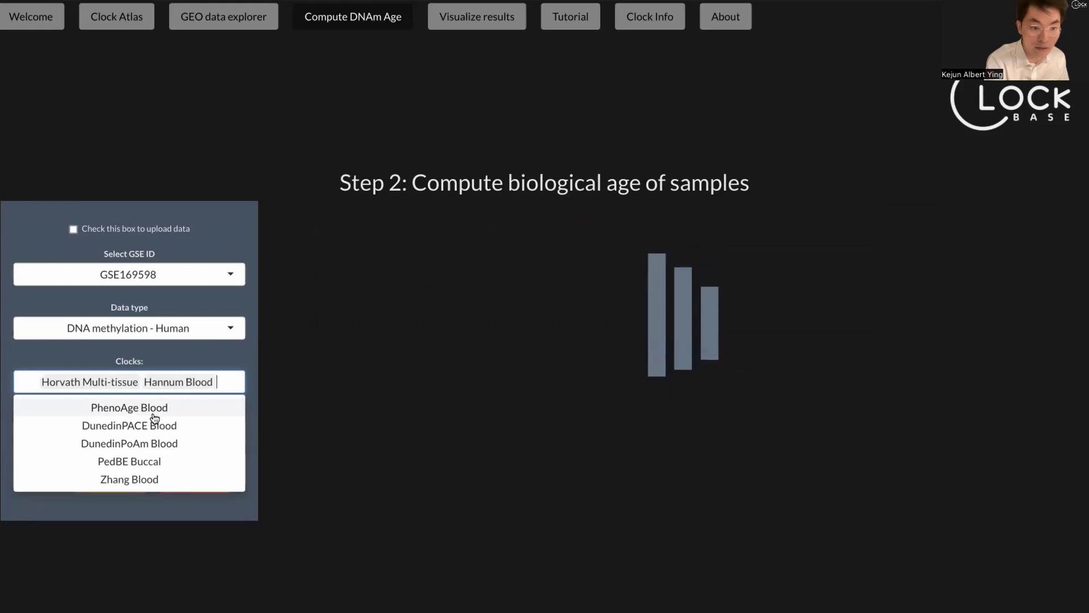
pyautogui.click(153, 418)
pyautogui.click(372, 429)
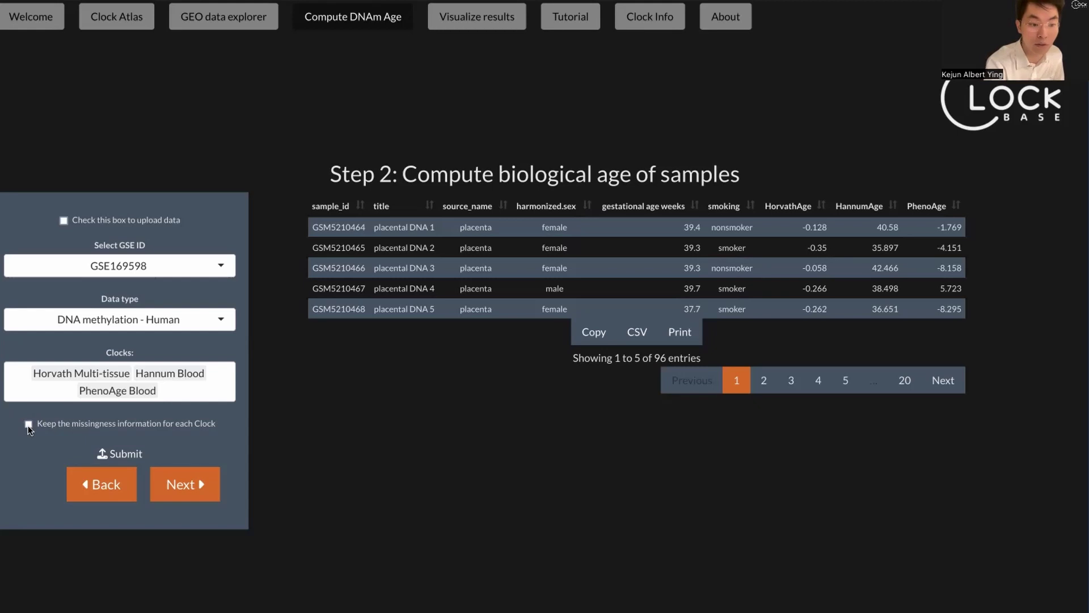
pyautogui.click(28, 425)
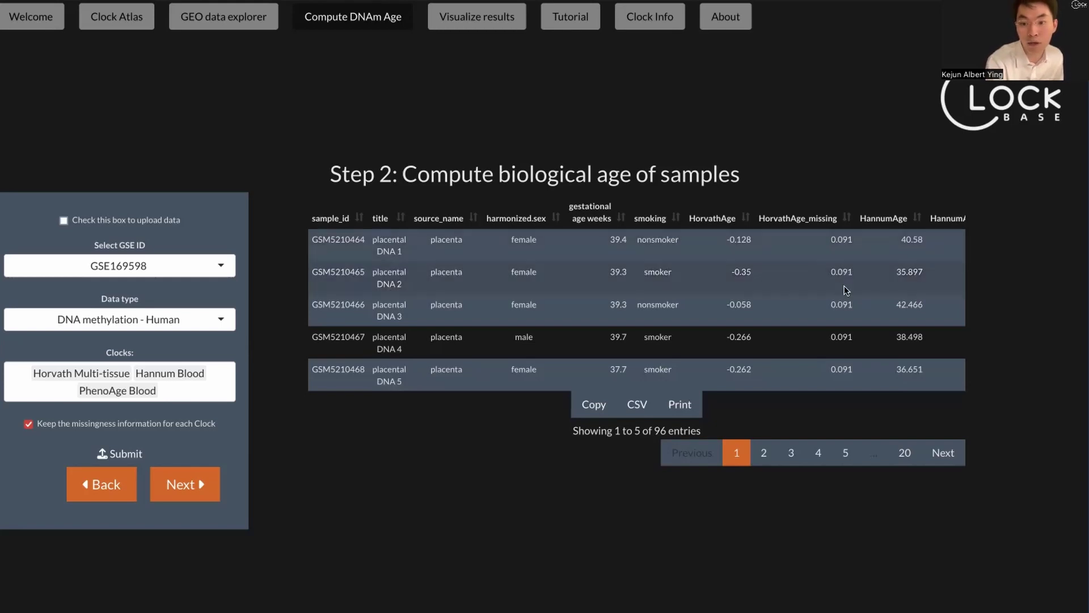
pyautogui.hscroll(5, 848, 291)
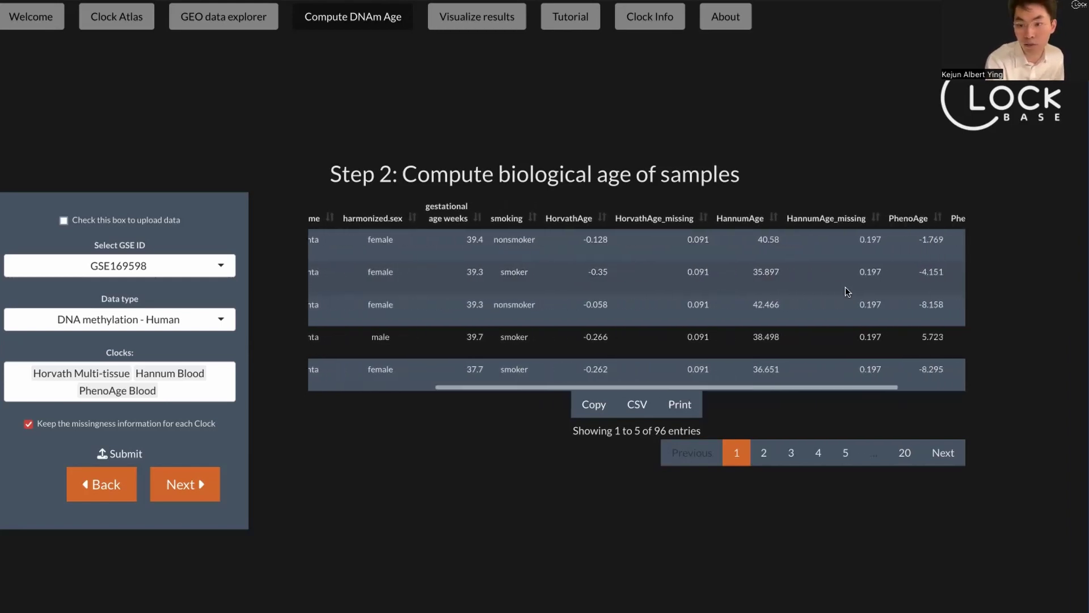
pyautogui.hscroll(1, 833, 282)
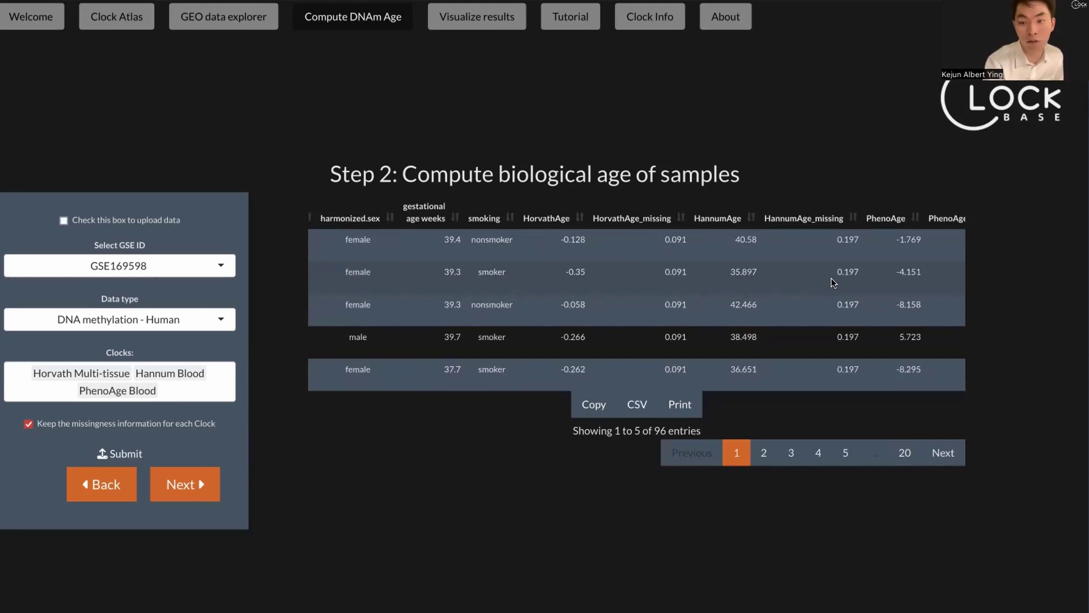
pyautogui.hscroll(-6, 845, 286)
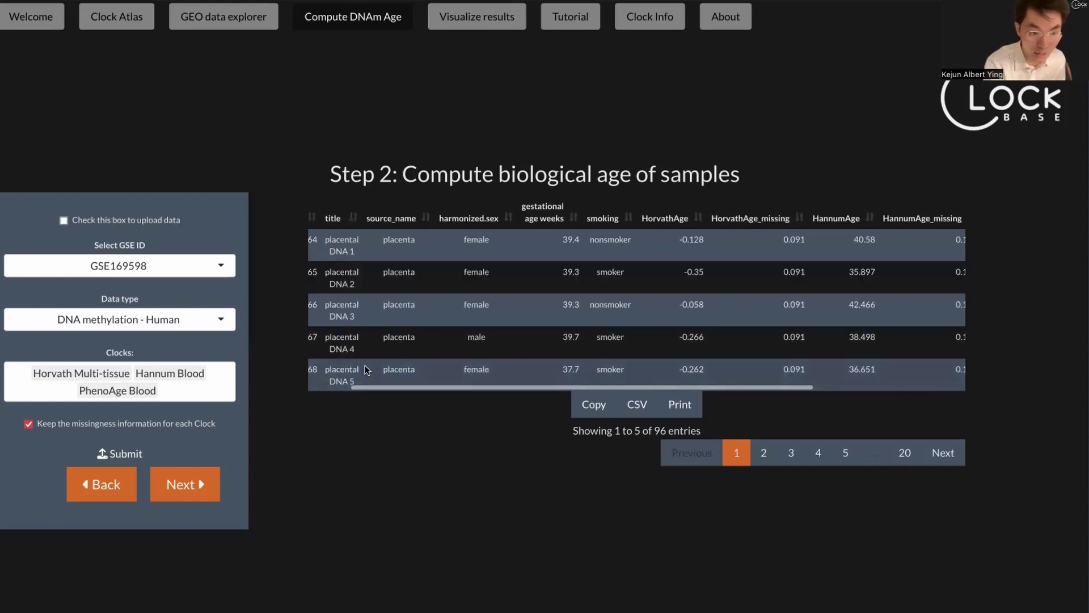
pyautogui.click(28, 423)
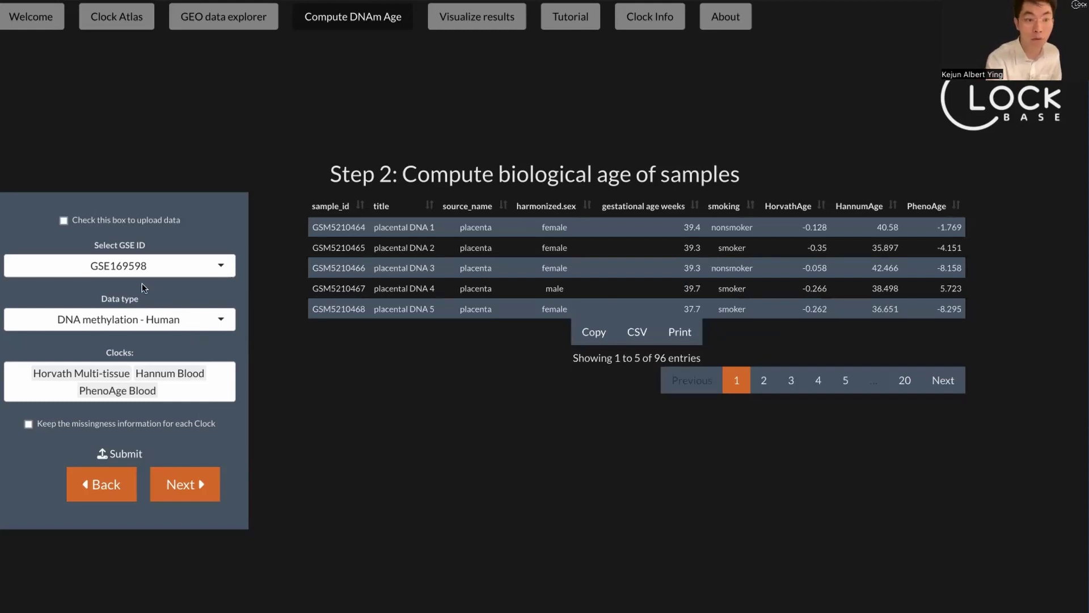
pyautogui.click(64, 221)
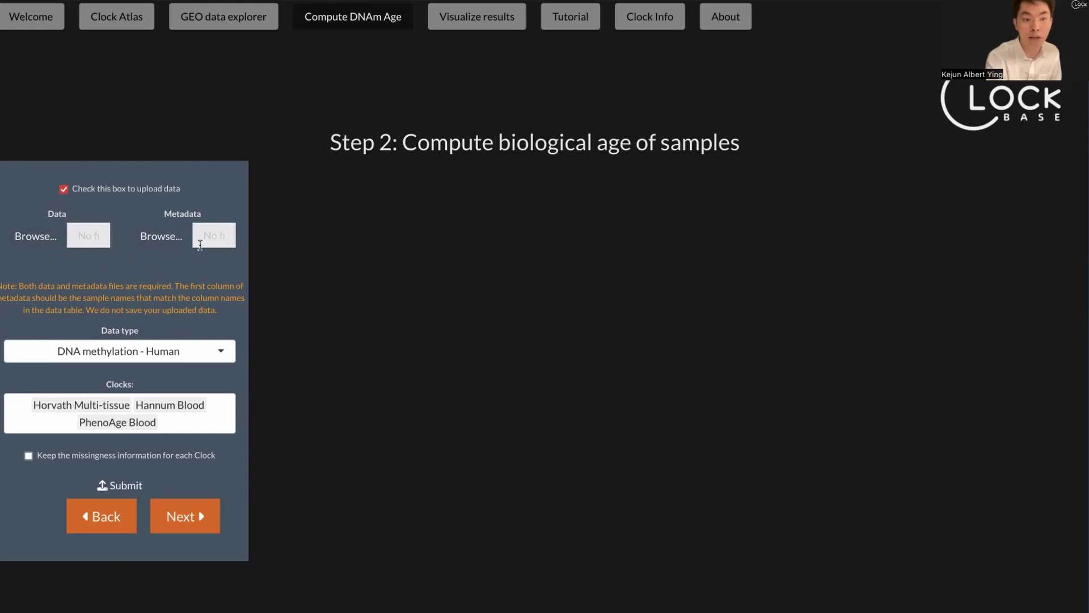
pyautogui.click(62, 186)
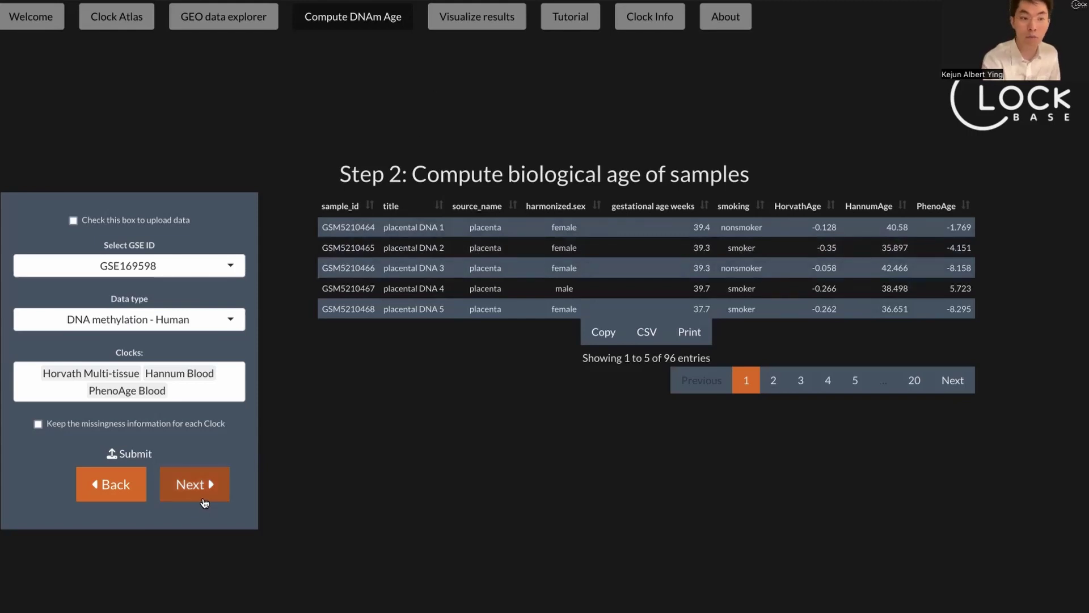
# Move to the Visualize results step and open the type-of-analysis list.
pyautogui.click(203, 499)
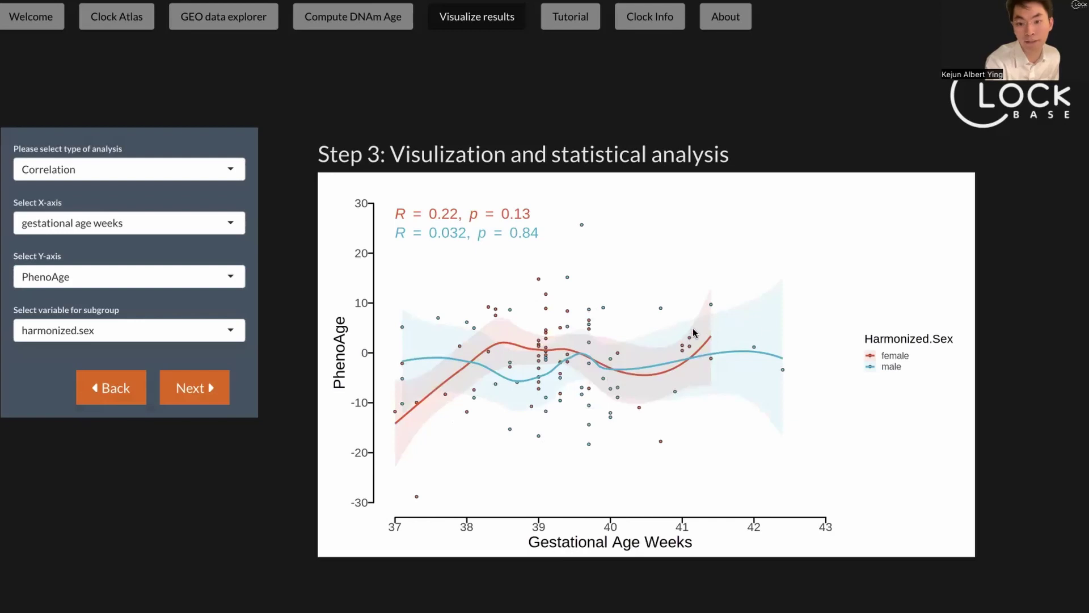
pyautogui.click(202, 170)
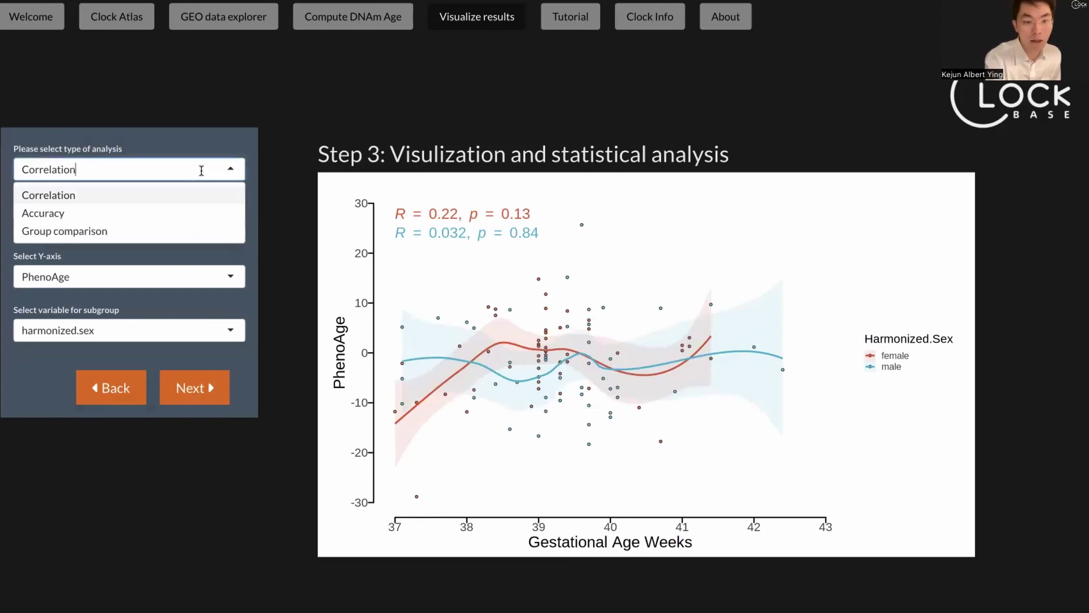
# Set the analysis type to Group comparison and open the X-axis grouping variable list.
pyautogui.click(159, 235)
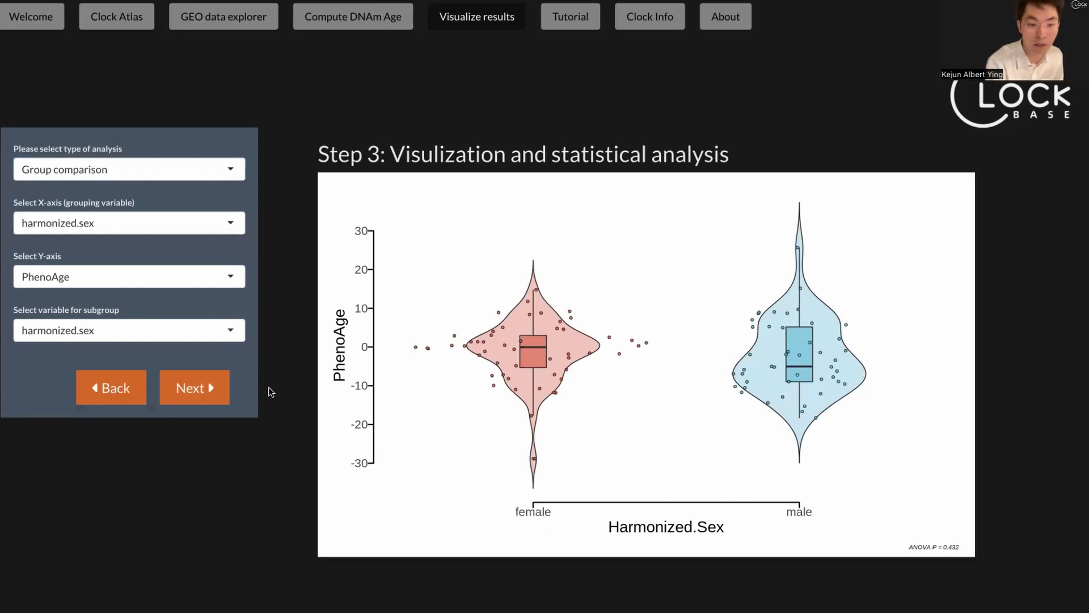
pyautogui.click(202, 223)
pyautogui.scroll(-2, 207, 258)
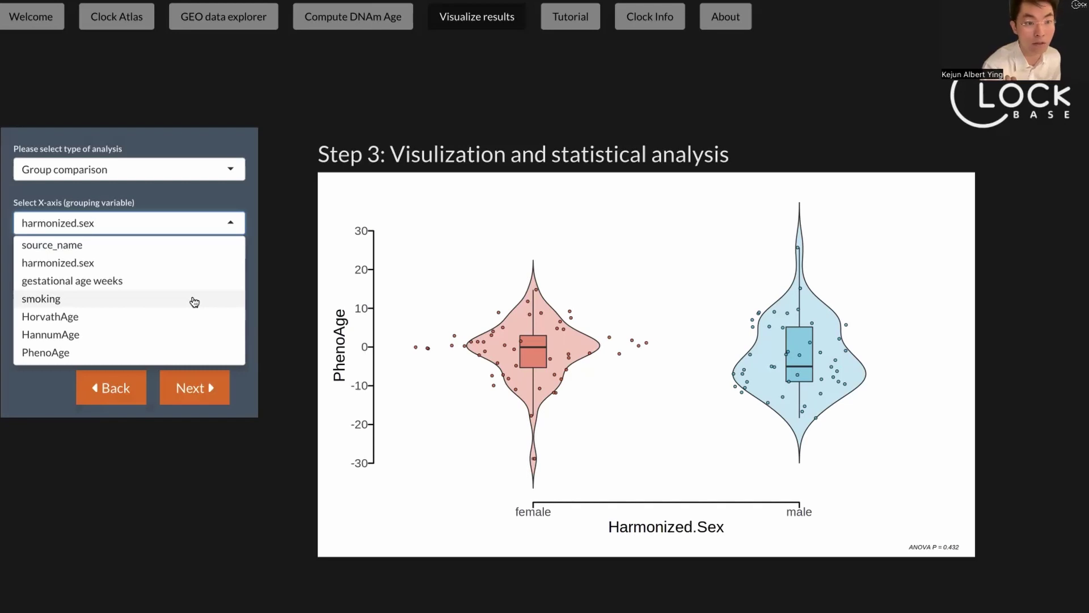
# Group the PhenoAge violins by smoking status and check the plot's image options.
pyautogui.click(144, 298)
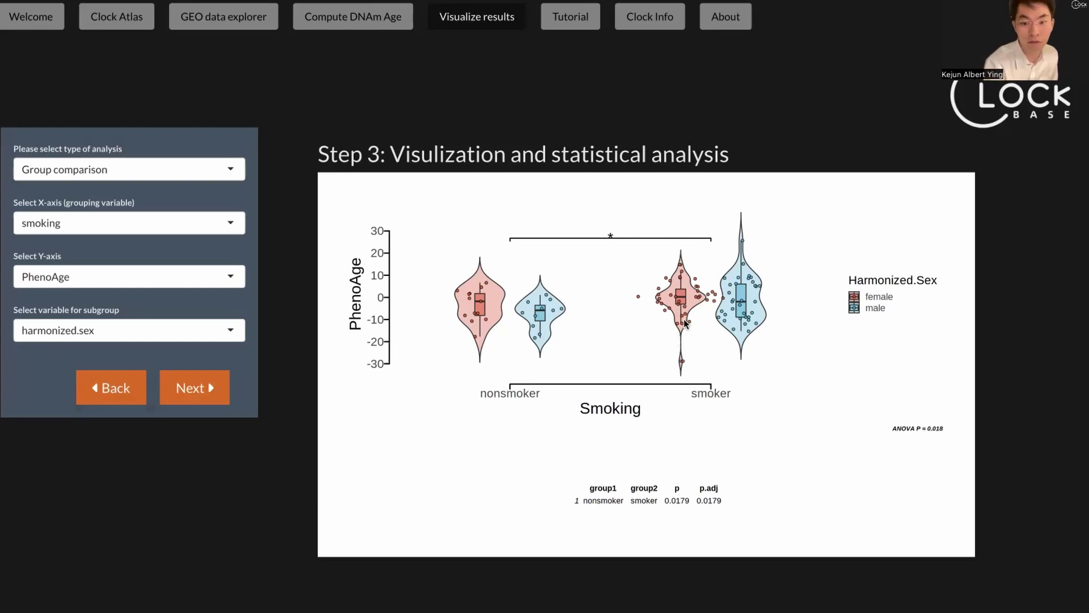
pyautogui.rightClick(667, 343)
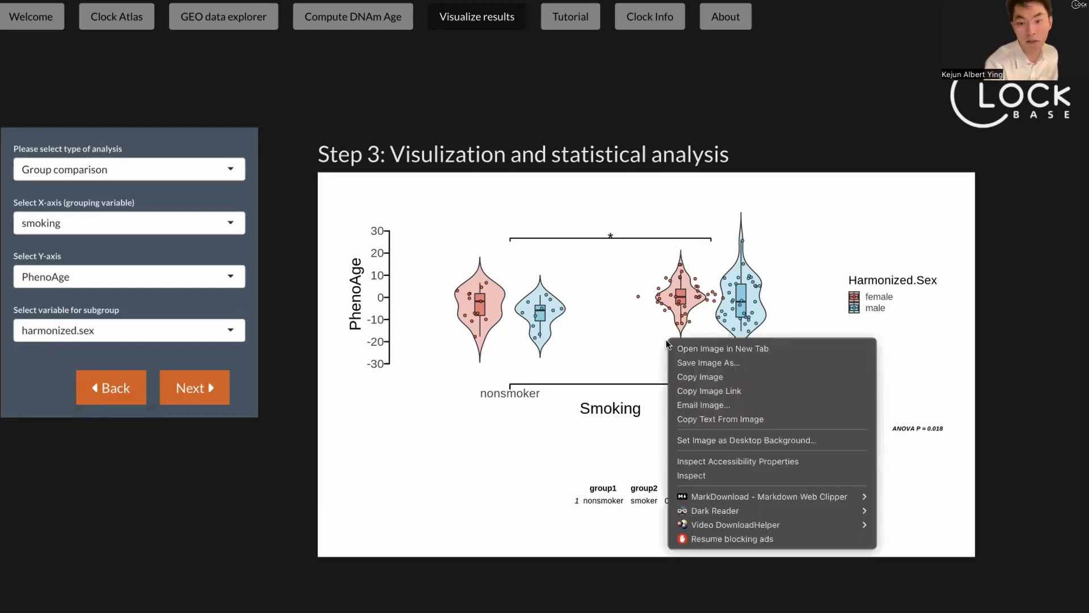
pyautogui.click(650, 376)
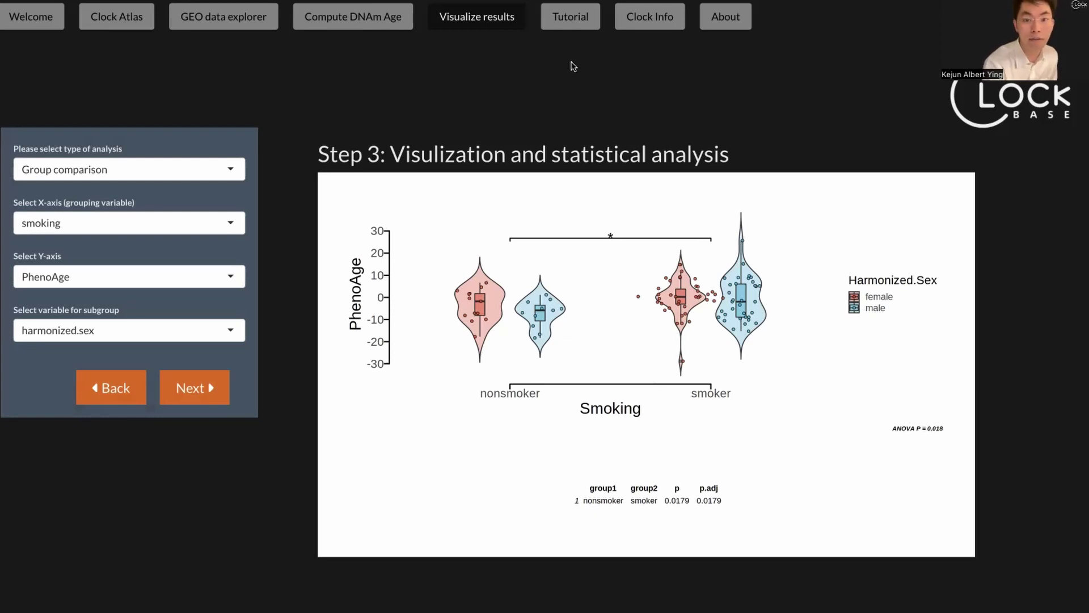
# Go through Tutorial to the Clock Info tab and show page 2 of the clock table.
pyautogui.click(571, 19)
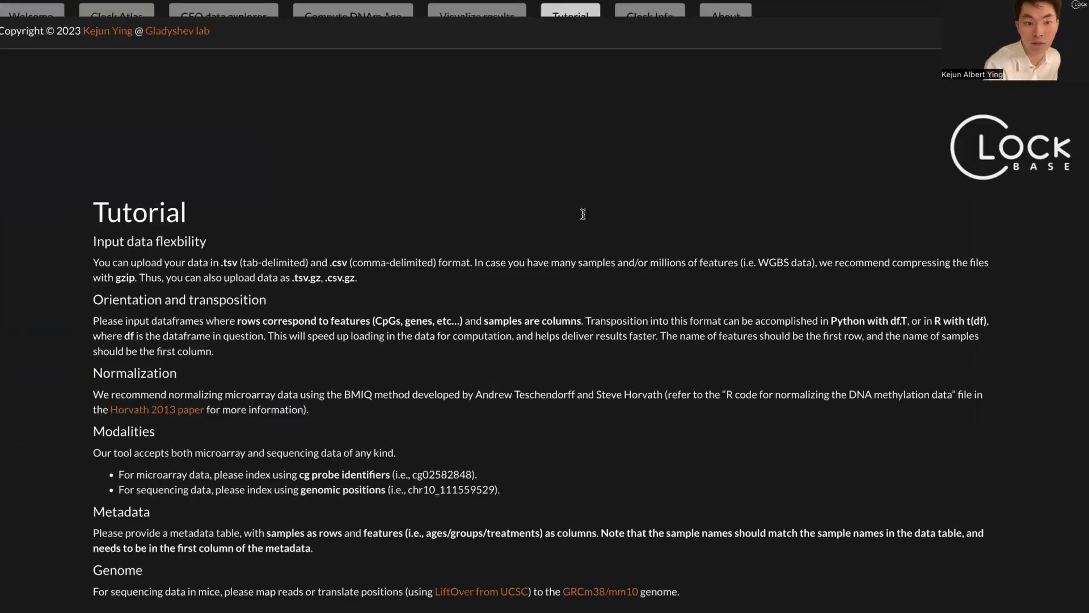
pyautogui.click(651, 23)
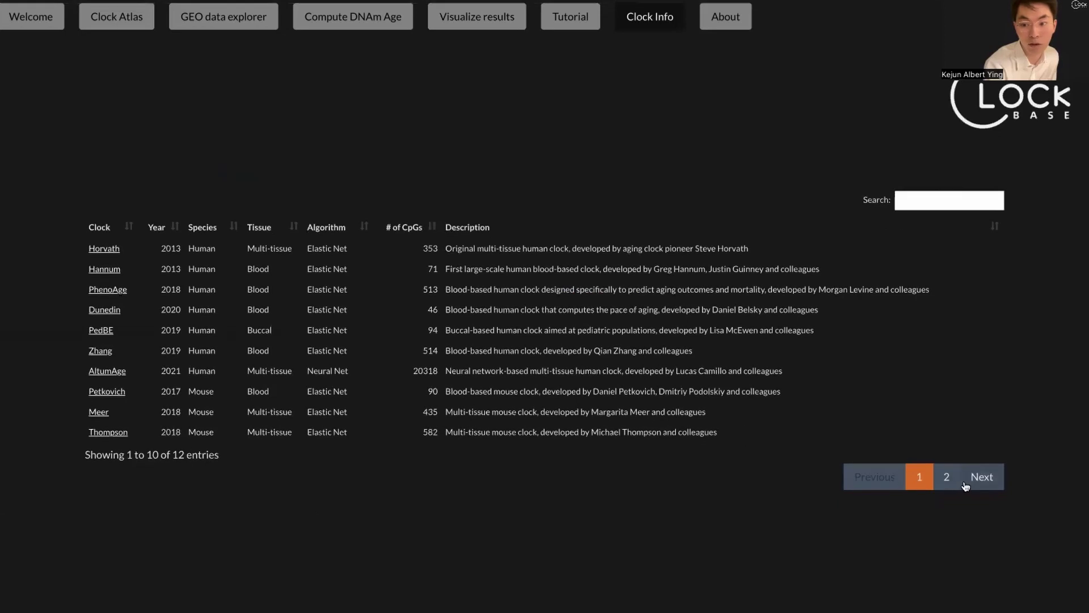
pyautogui.click(953, 483)
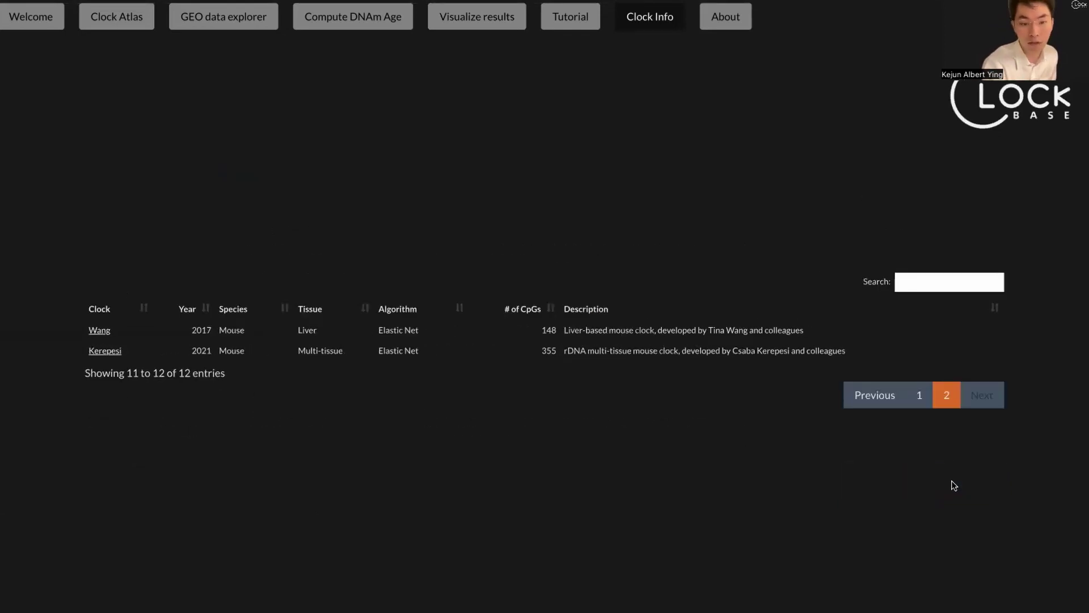
# Open ClockBase's About page showing the platform description, citation, acknowledgements and disclaimer.
pyautogui.click(736, 29)
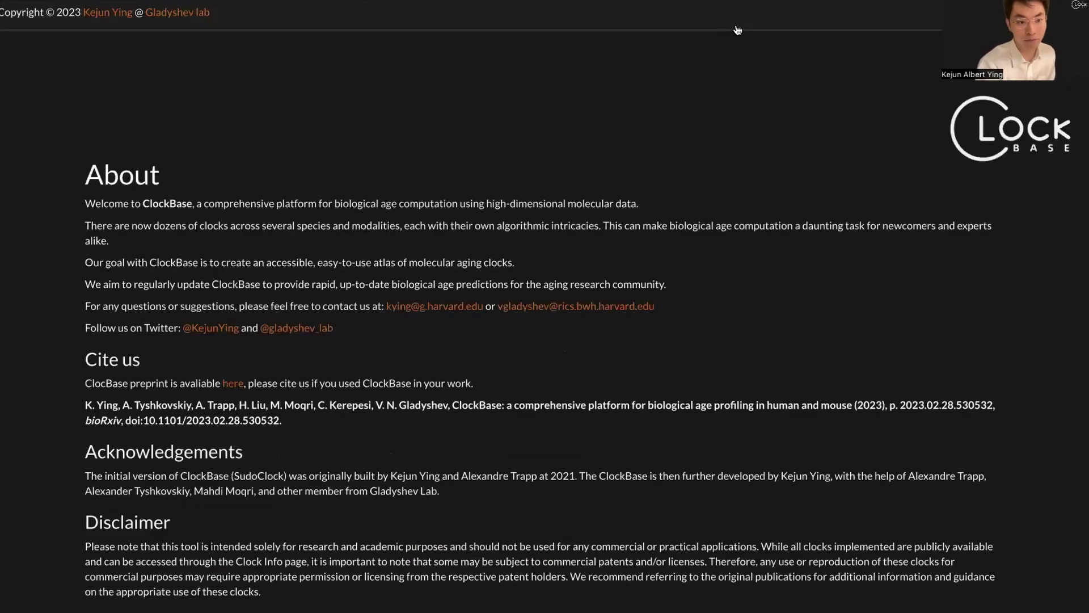